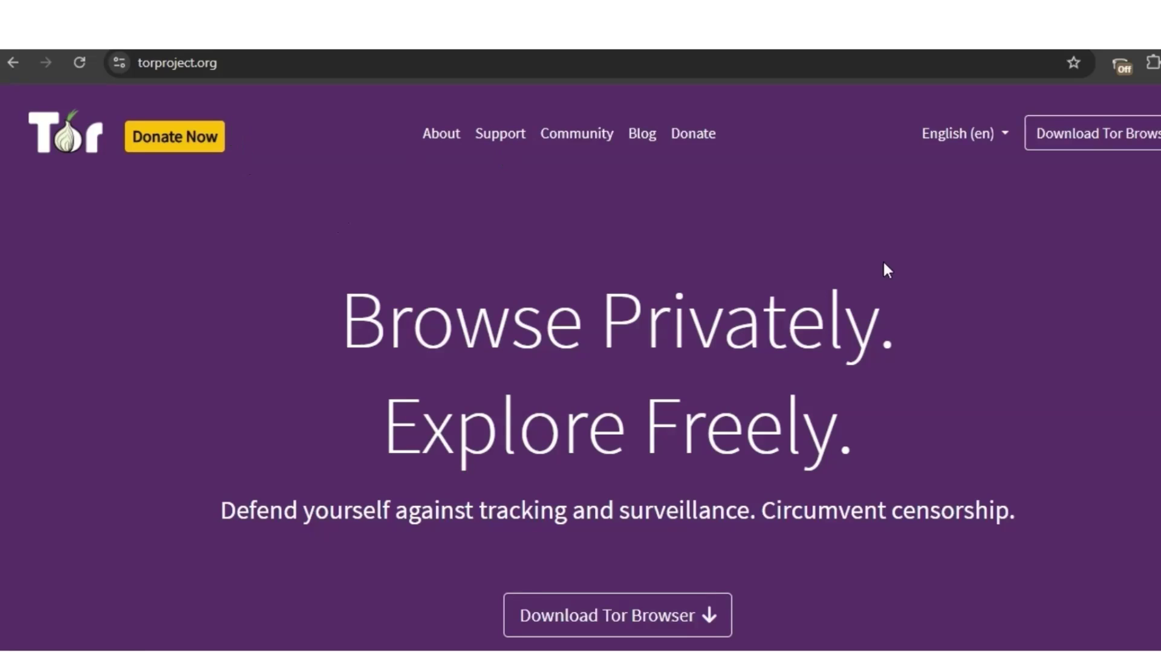
Step: Start downloading the Windows version of Tor Browser from the Tor Project site and cancel the running download
{"action": "left_click", "coordinate": [1110, 147]}
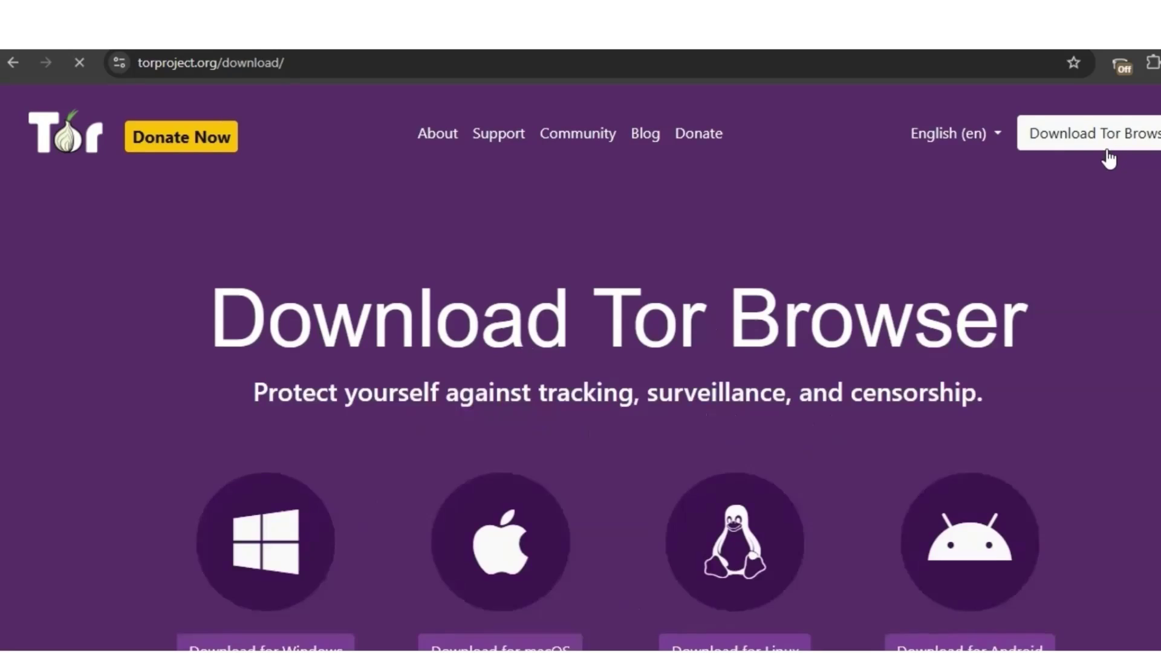
{"action": "scroll", "coordinate": [299, 386], "scroll_direction": "down", "scroll_amount": 2}
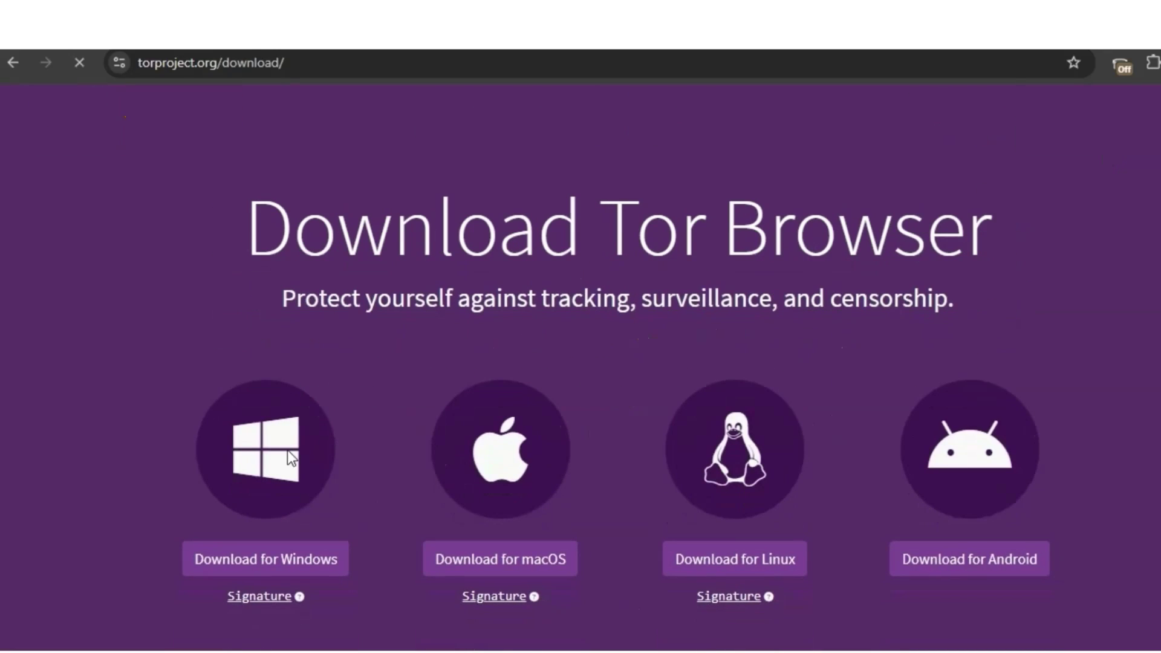
{"action": "scroll", "coordinate": [290, 396], "scroll_direction": "down", "scroll_amount": 2}
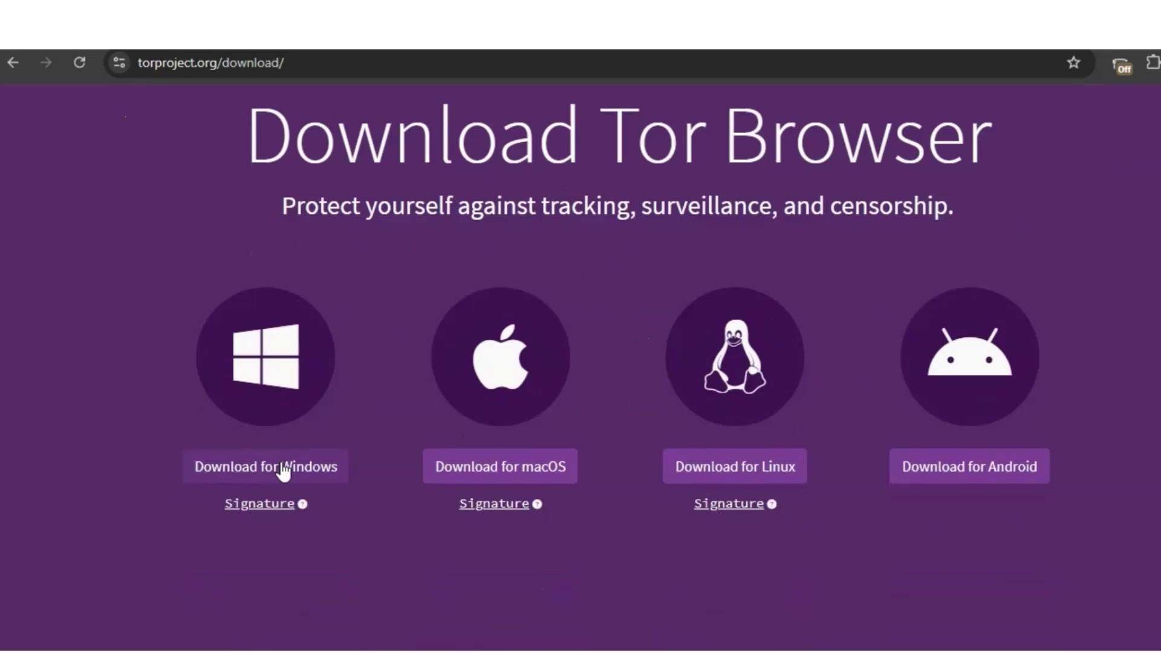
{"action": "left_click", "coordinate": [267, 469]}
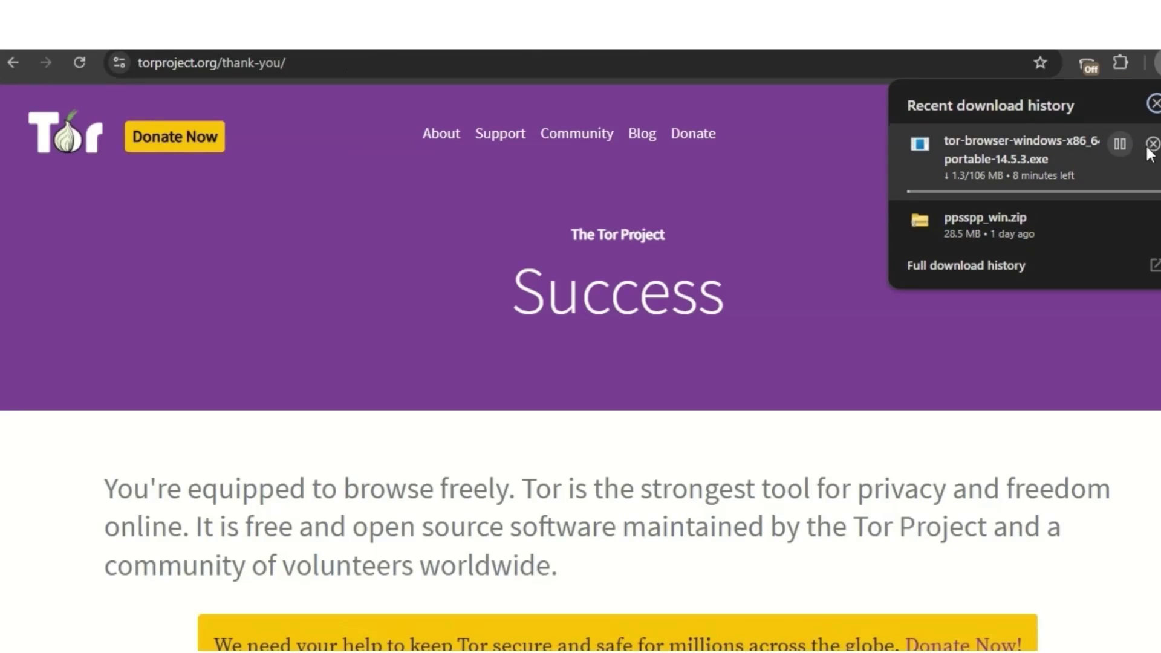
{"action": "left_click", "coordinate": [1154, 145]}
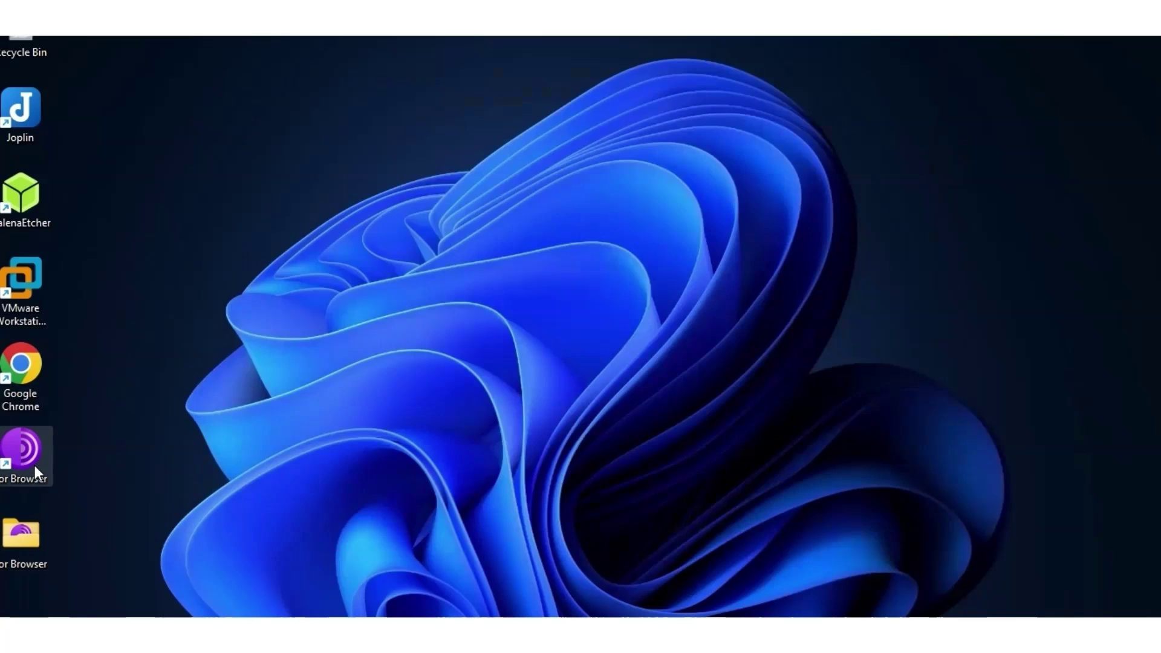
Step: Launch the installed Tor Browser from the desktop
{"action": "double_click", "coordinate": [34, 462]}
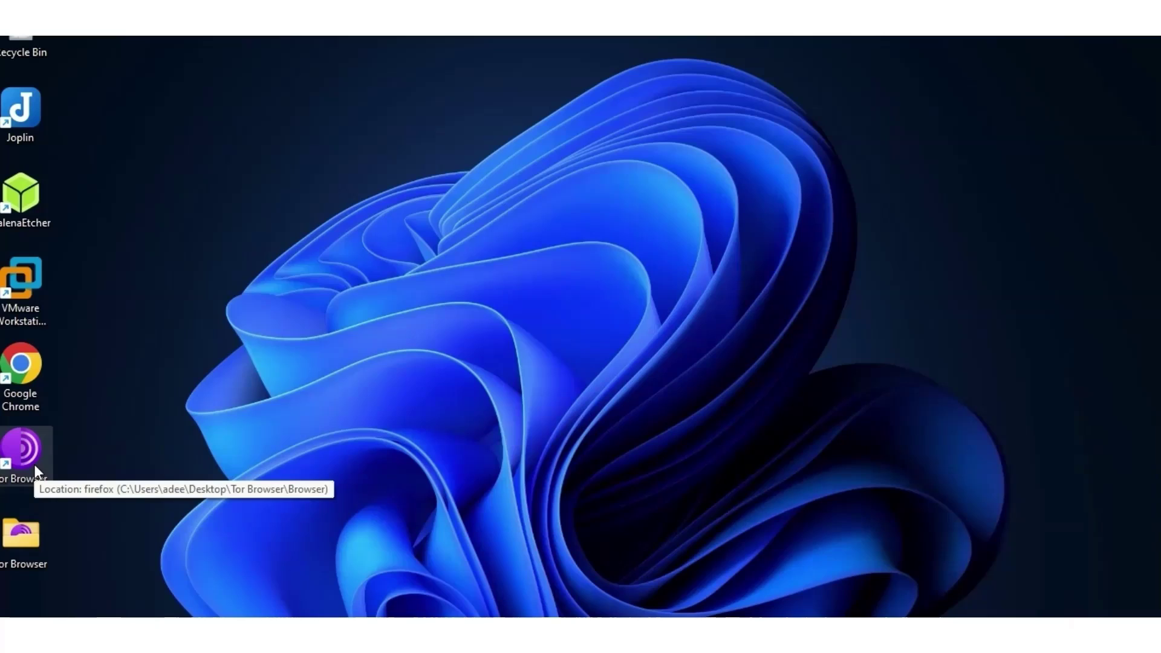
{"action": "double_click", "coordinate": [36, 471]}
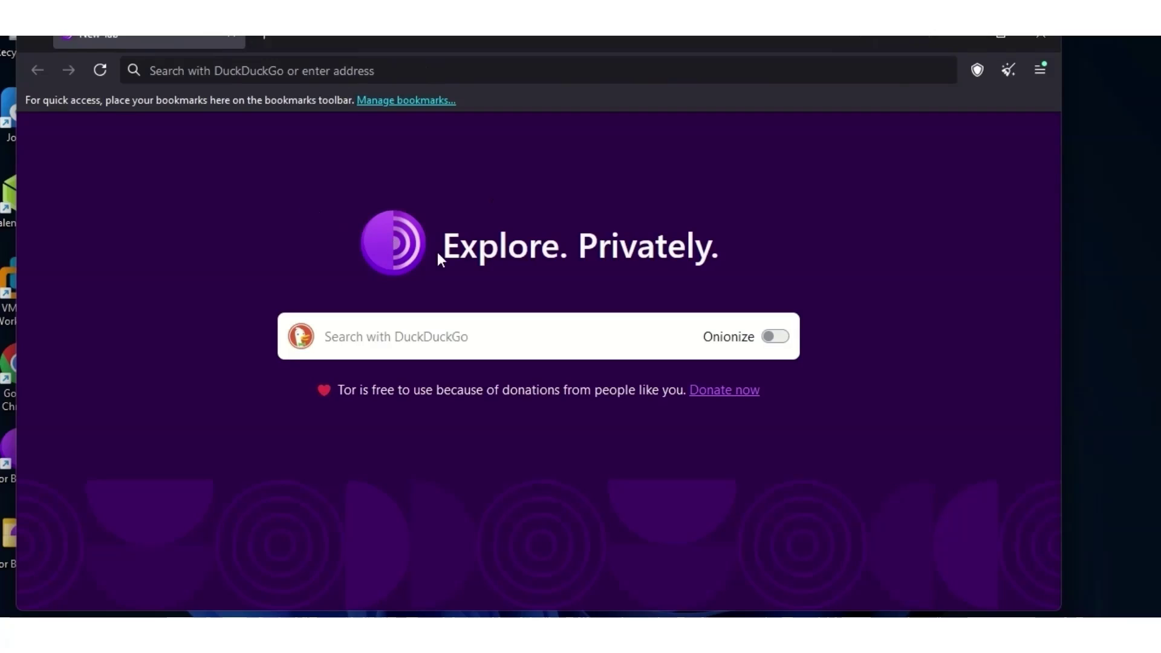
{"action": "key", "text": "ctrl+t"}
{"action": "key", "text": "ctrl+w"}
Step: Open the browser's security level settings, examine what the Safest level restricts, and close the settings
{"action": "left_click", "coordinate": [979, 79]}
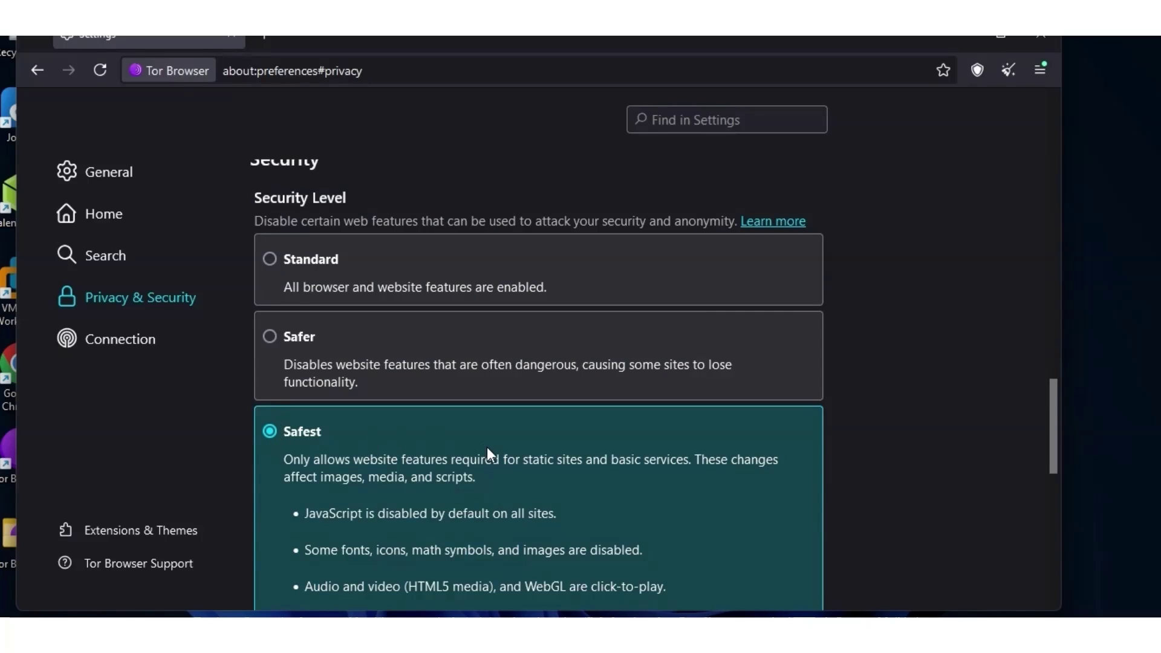
{"action": "scroll", "coordinate": [529, 424], "scroll_direction": "down", "scroll_amount": 3}
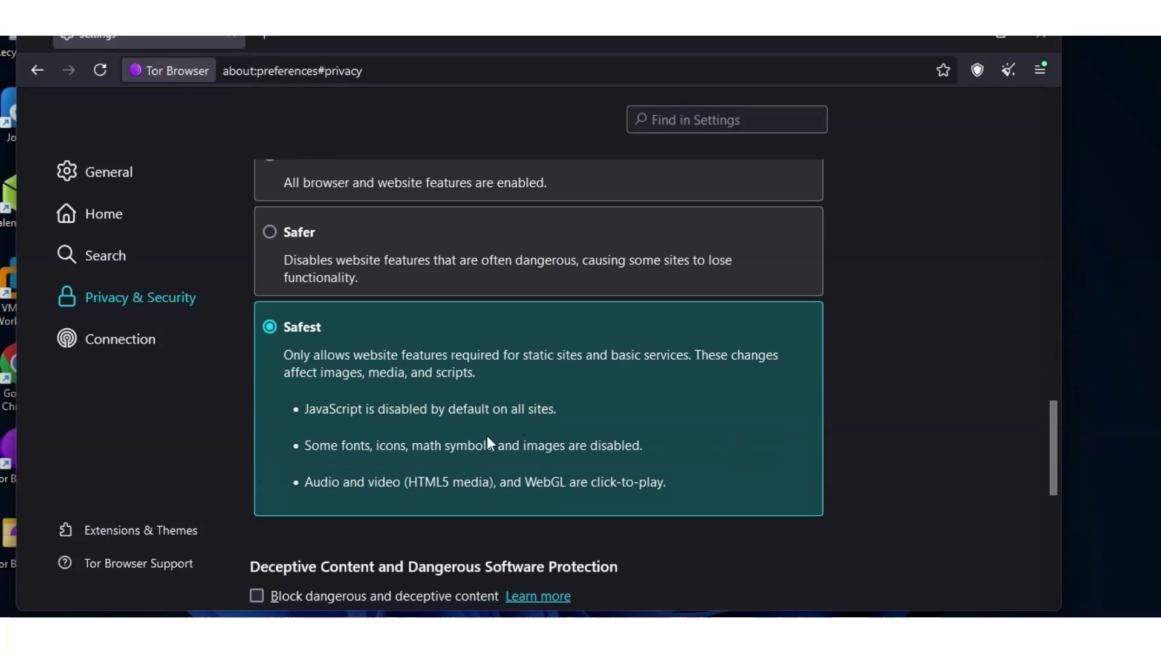
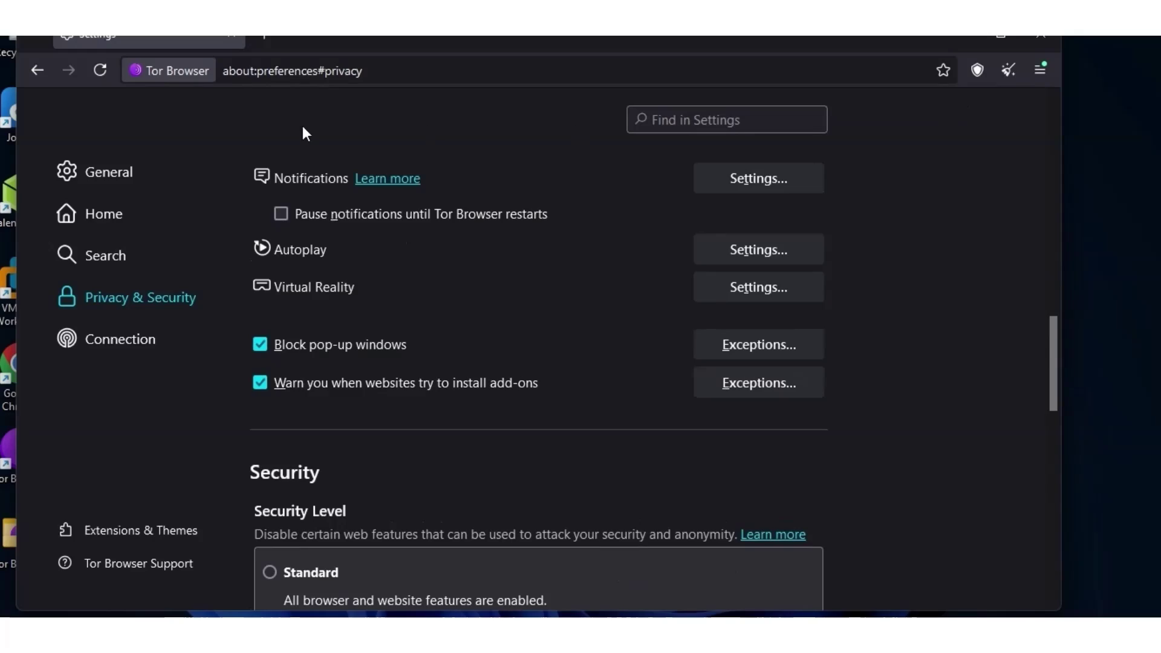
{"action": "key", "text": "ctrl+w"}
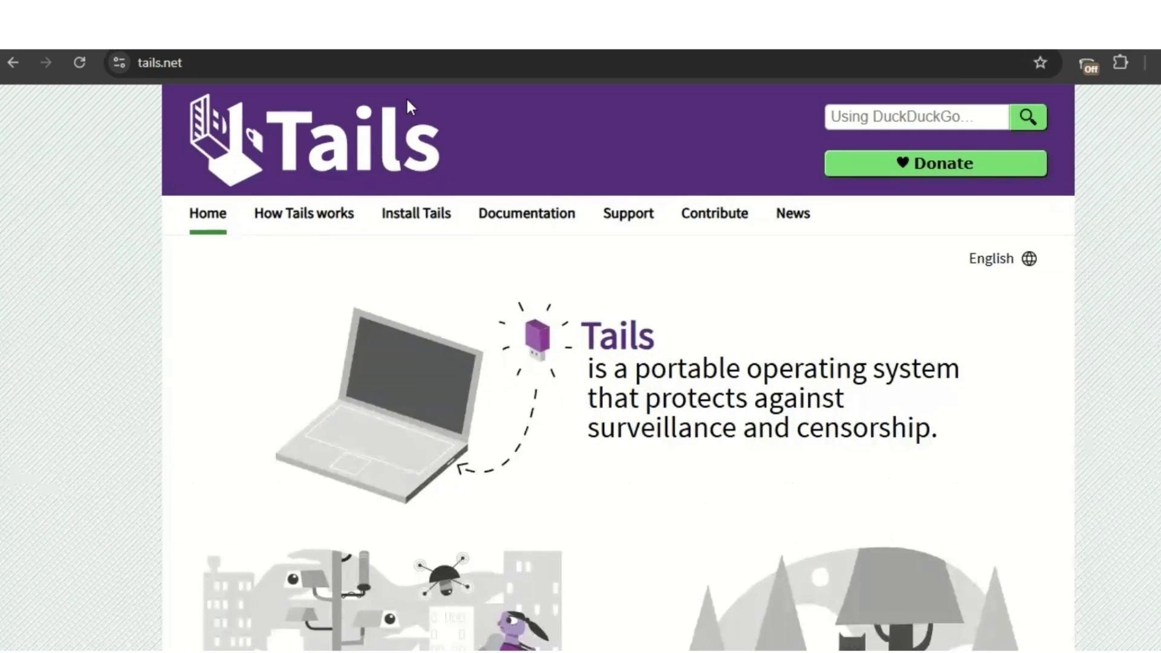
Step: Start downloading the Tails 6.16 USB image from the Tails download page for USB sticks
{"action": "left_click", "coordinate": [420, 218]}
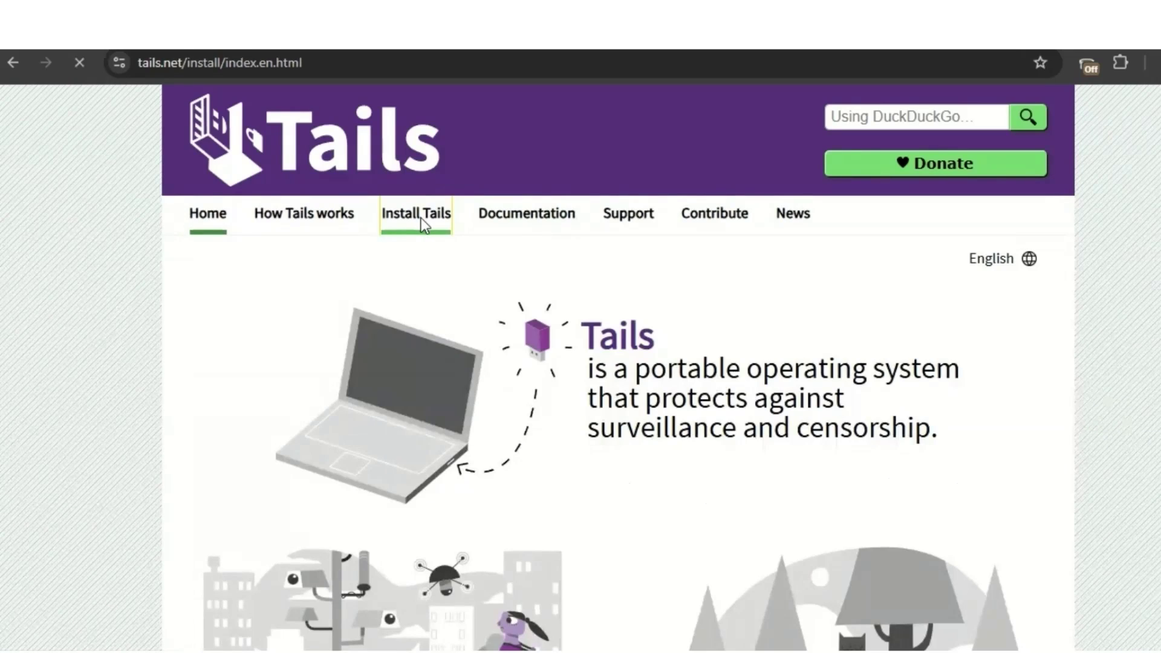
{"action": "scroll", "coordinate": [586, 278], "scroll_direction": "down", "scroll_amount": 1}
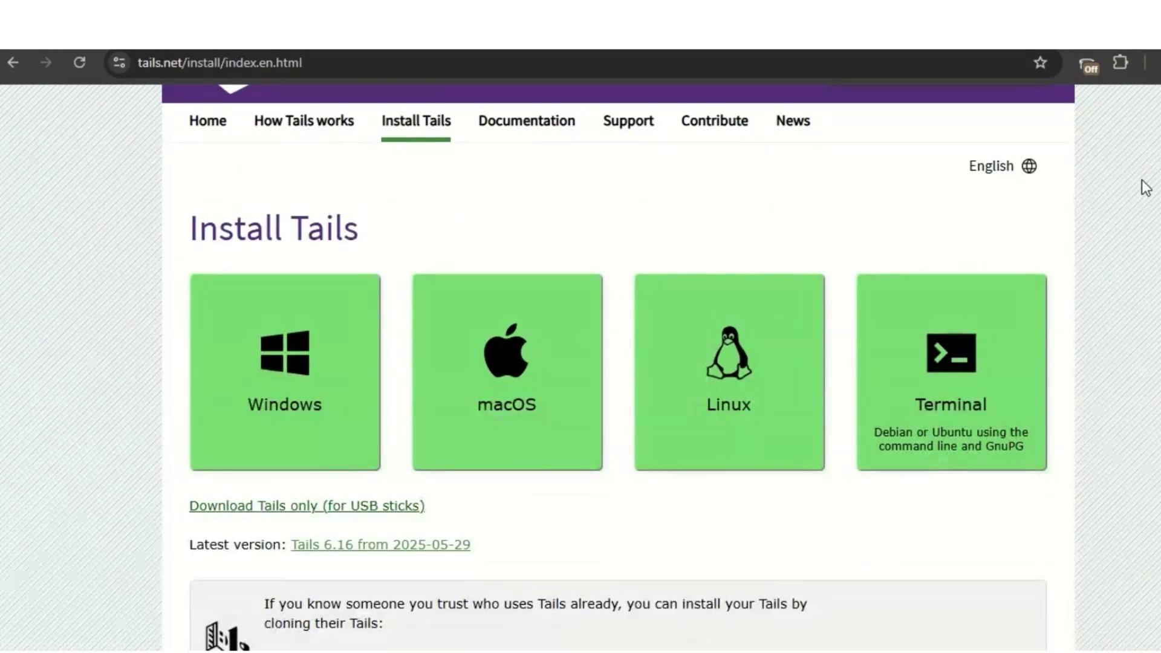
{"action": "scroll", "coordinate": [1140, 200], "scroll_direction": "down", "scroll_amount": 1}
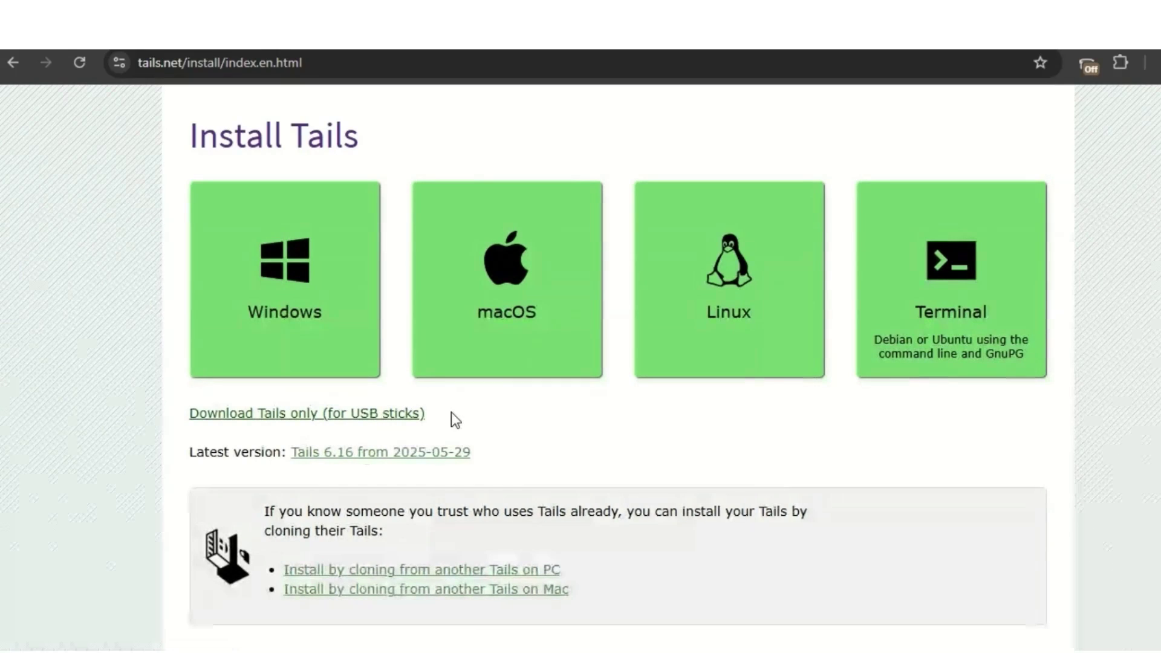
{"action": "left_click", "coordinate": [367, 416]}
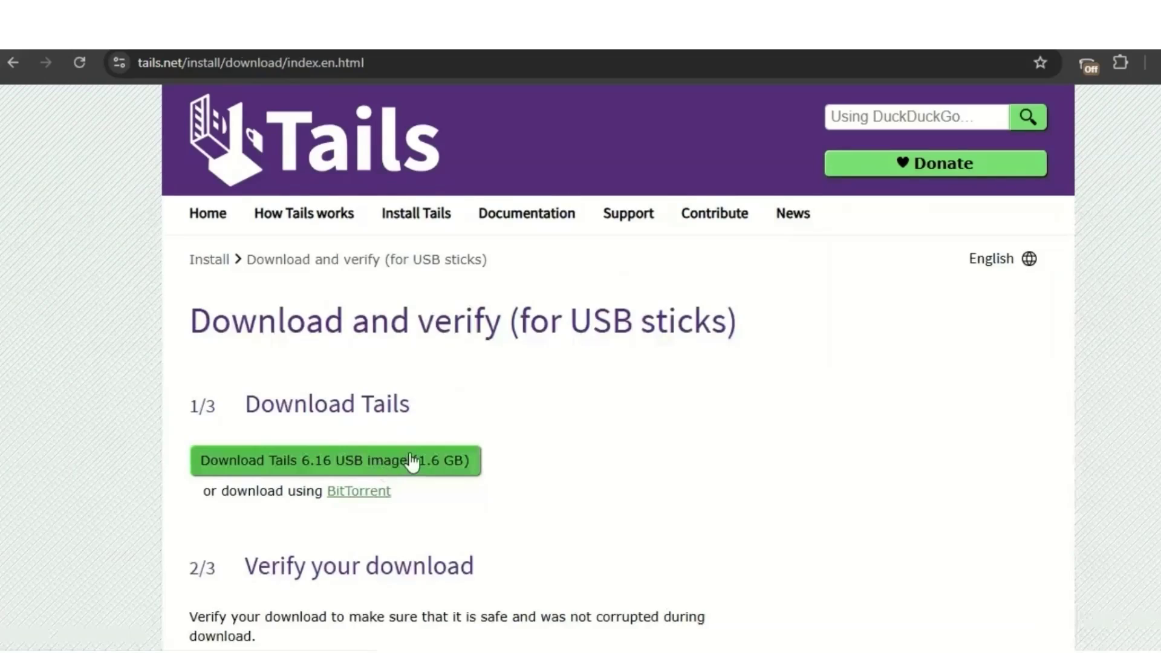
{"action": "scroll", "coordinate": [362, 380], "scroll_direction": "down", "scroll_amount": 2}
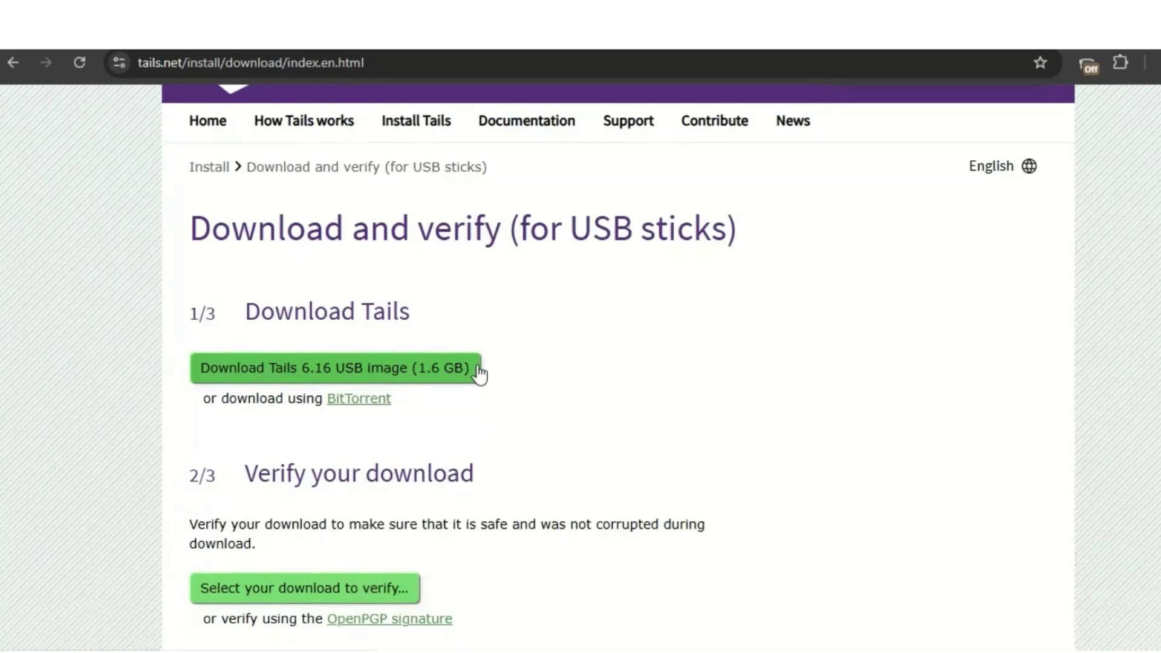
{"action": "left_click", "coordinate": [402, 380]}
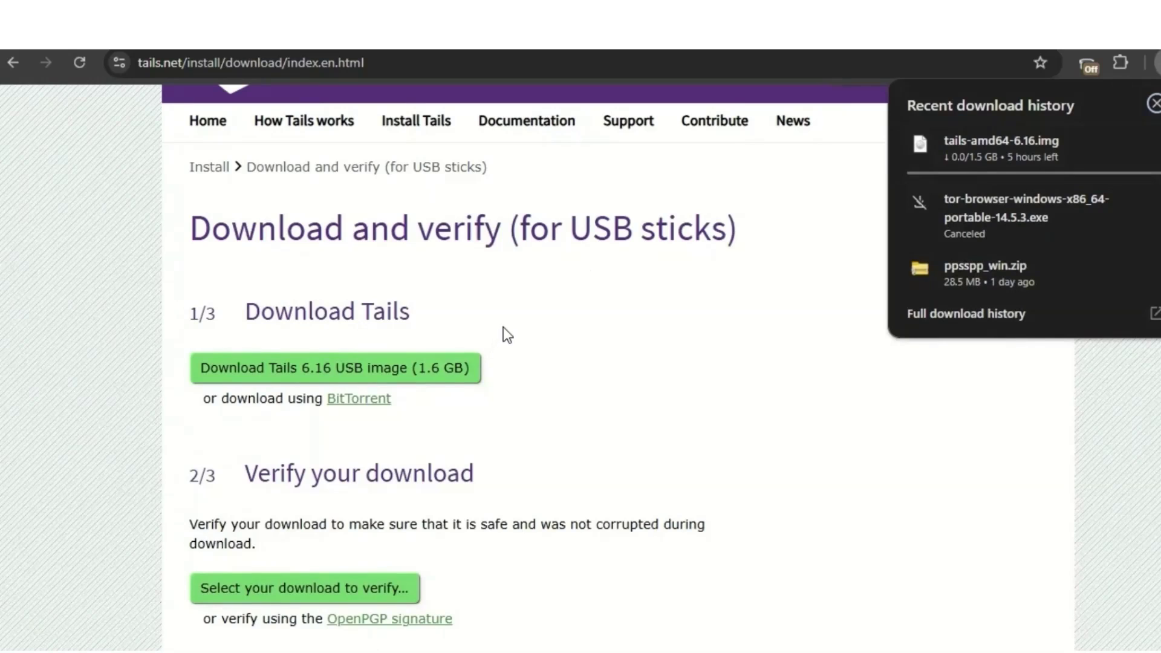
{"action": "left_click", "coordinate": [1153, 105]}
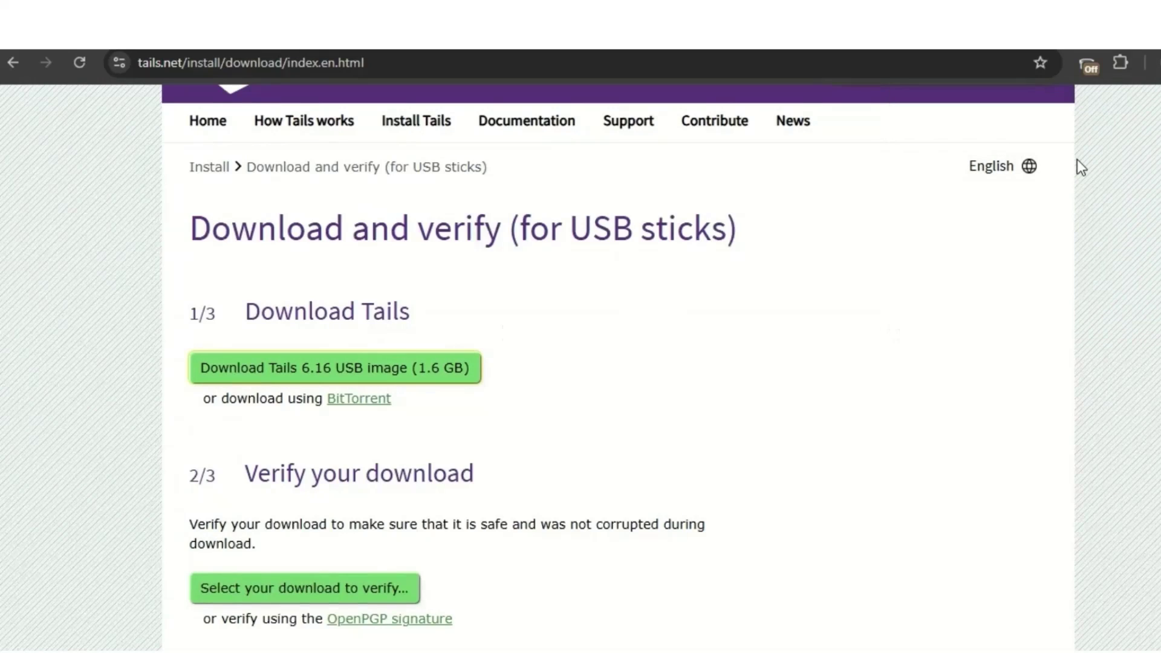
Step: Read through the Rufus website, examining the utility's description, its latest releases and the system requirements
{"action": "mouse_move", "coordinate": [947, 175]}
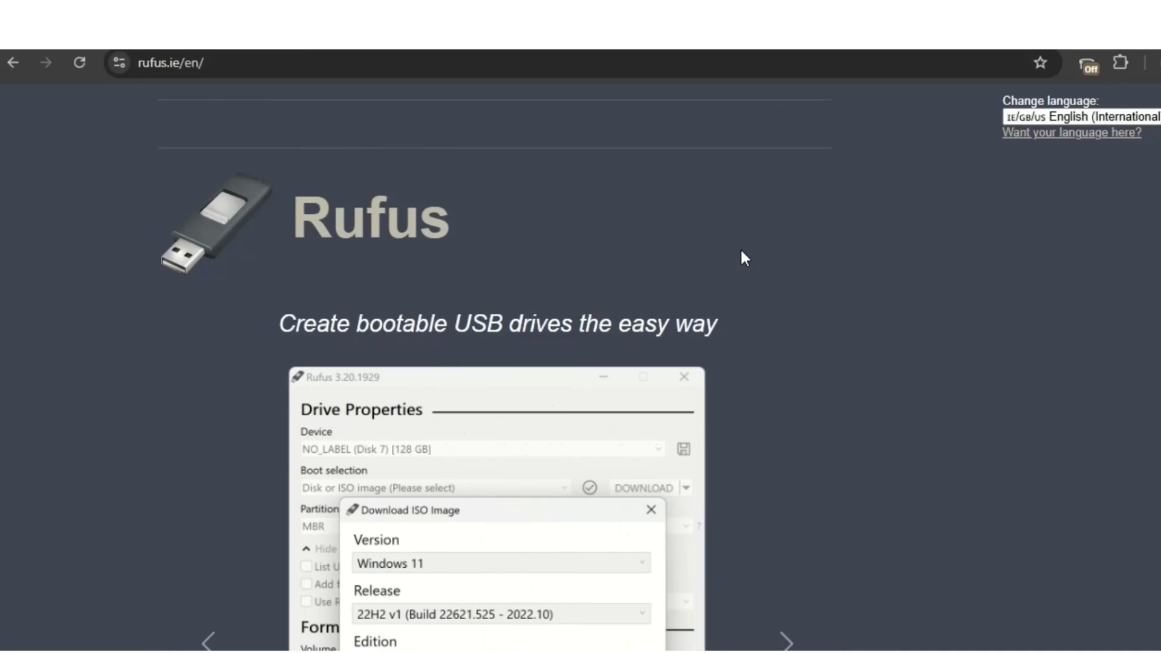
{"action": "scroll", "coordinate": [741, 250], "scroll_direction": "down", "scroll_amount": 2}
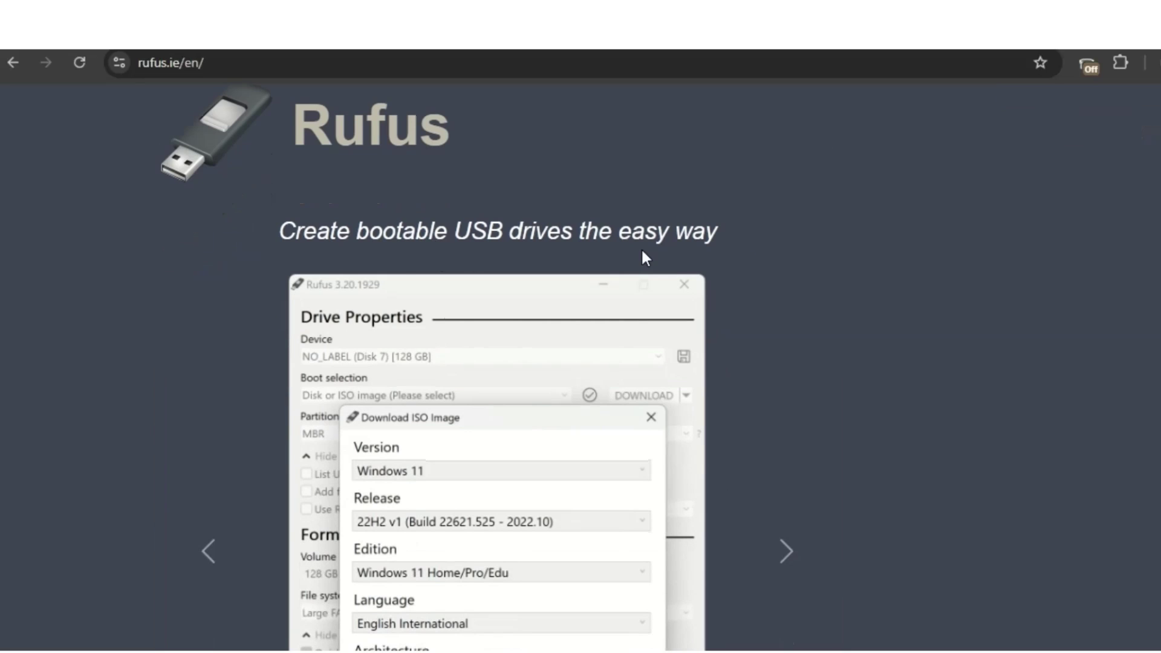
{"action": "scroll", "coordinate": [643, 263], "scroll_direction": "down", "scroll_amount": 12}
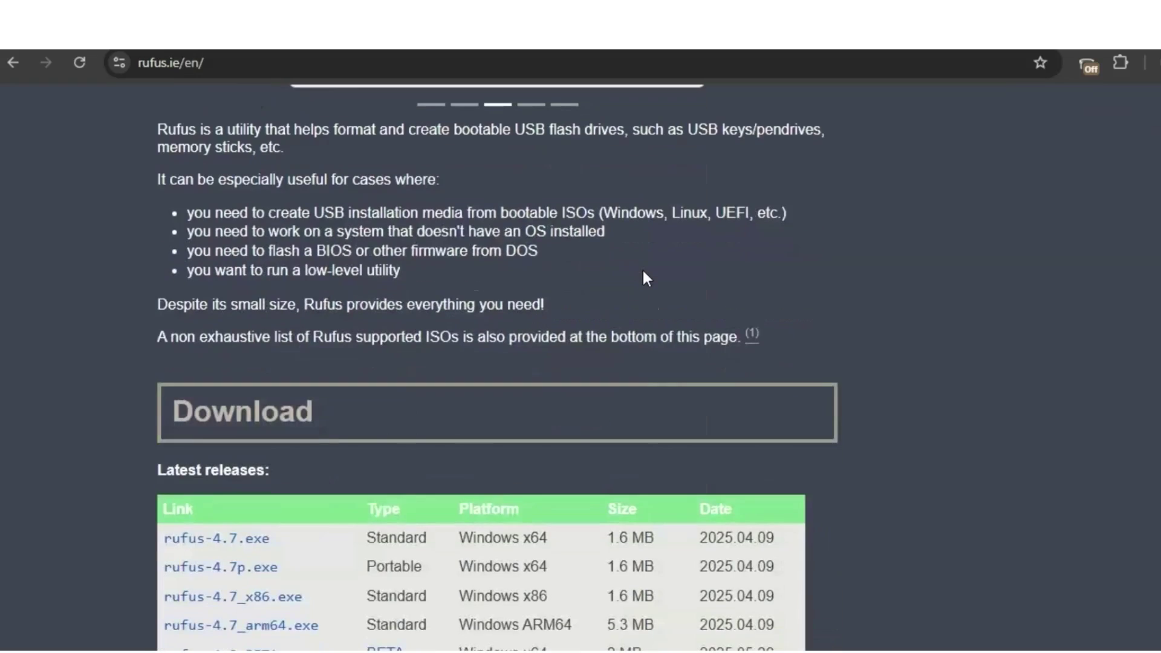
{"action": "scroll", "coordinate": [373, 414], "scroll_direction": "up", "scroll_amount": 15}
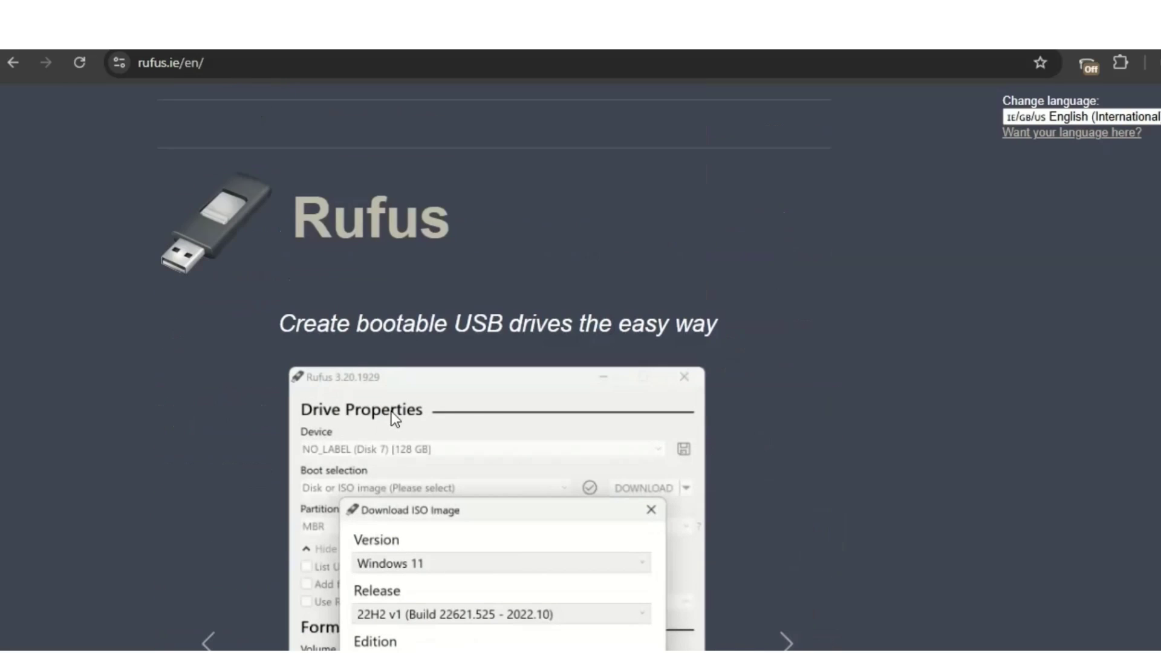
{"action": "scroll", "coordinate": [488, 408], "scroll_direction": "down", "scroll_amount": 8}
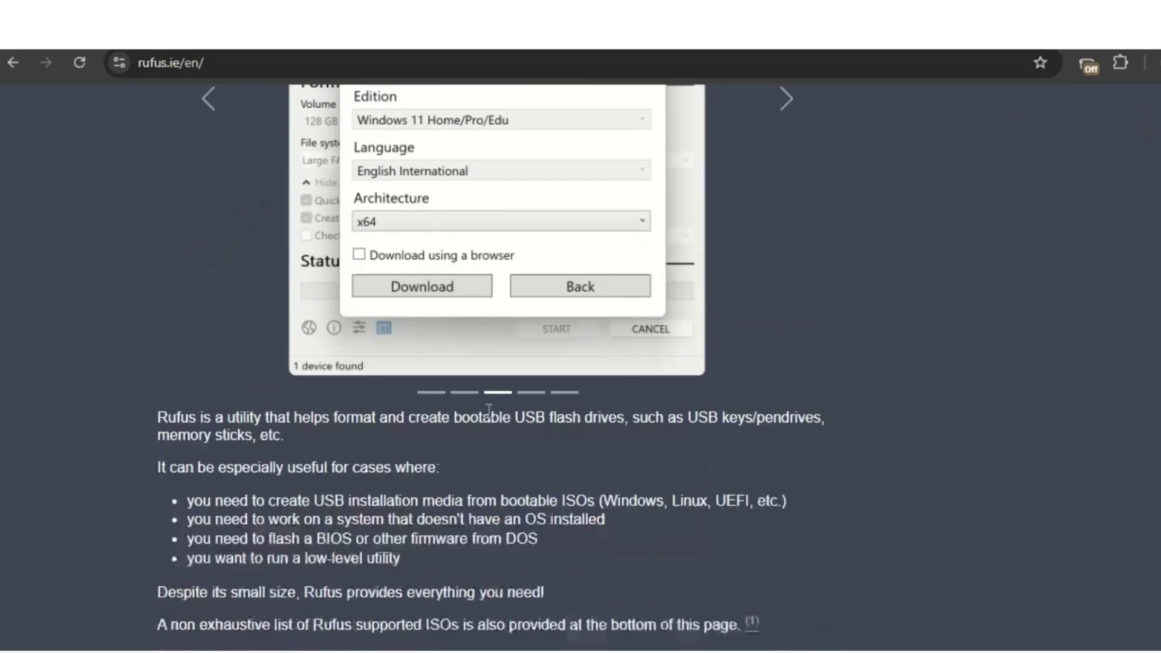
{"action": "scroll", "coordinate": [571, 438], "scroll_direction": "down", "scroll_amount": 15}
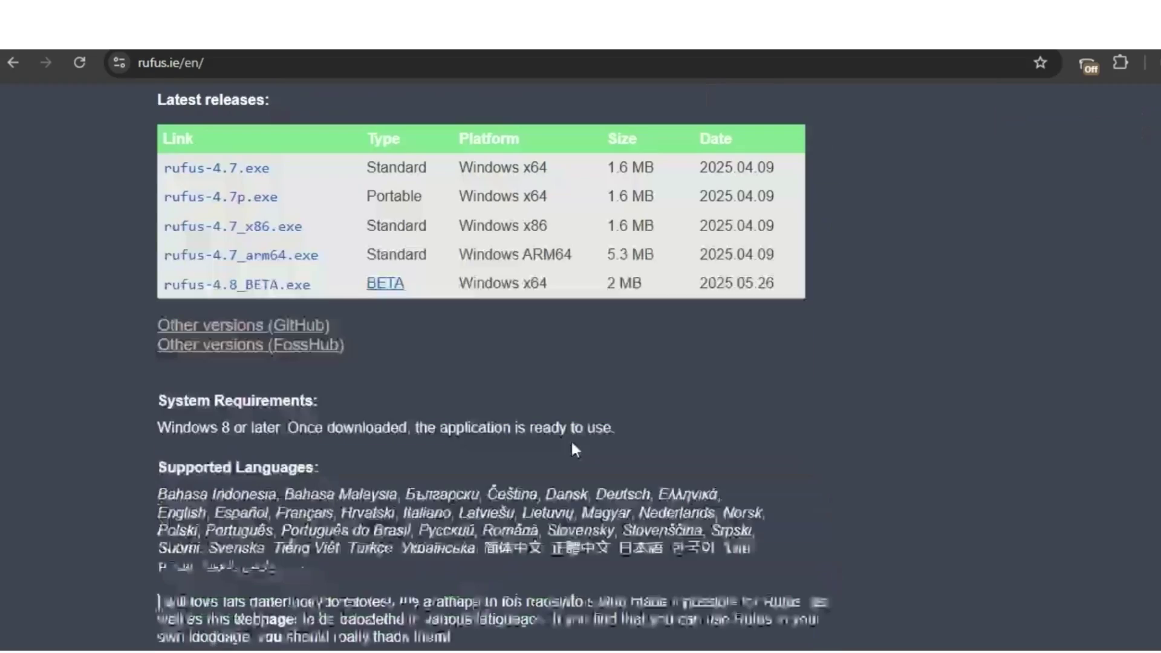
{"action": "scroll", "coordinate": [571, 447], "scroll_direction": "down", "scroll_amount": 20}
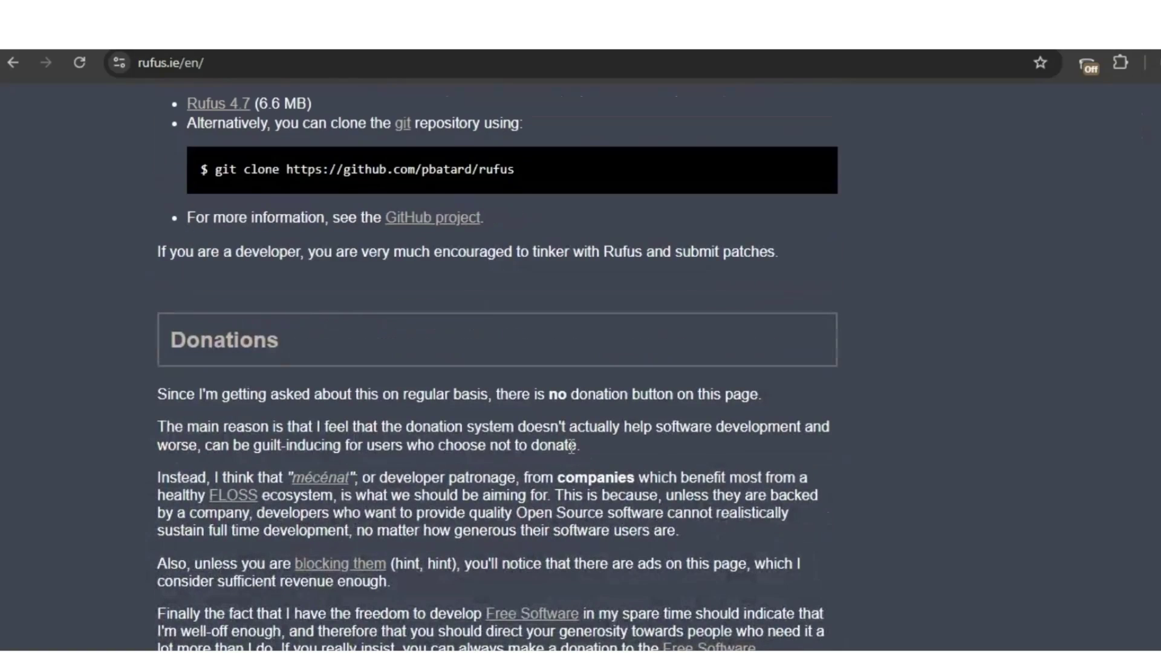
{"action": "scroll", "coordinate": [572, 446], "scroll_direction": "down", "scroll_amount": 8}
{"action": "scroll", "coordinate": [567, 445], "scroll_direction": "up", "scroll_amount": 20}
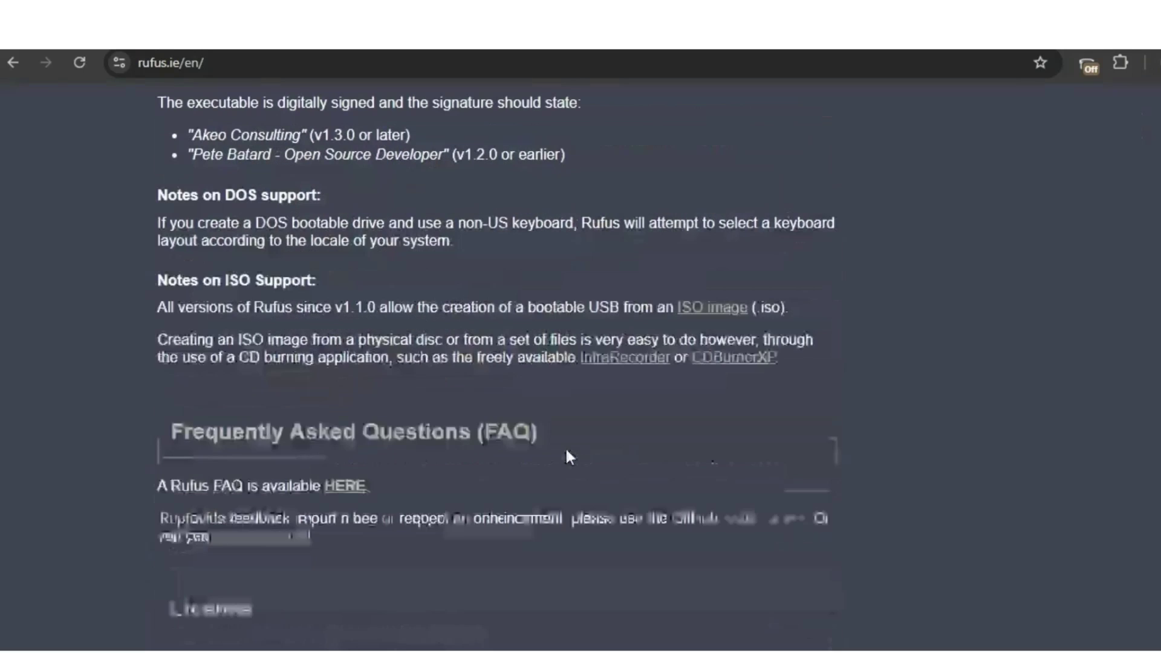
{"action": "scroll", "coordinate": [568, 455], "scroll_direction": "up", "scroll_amount": 10}
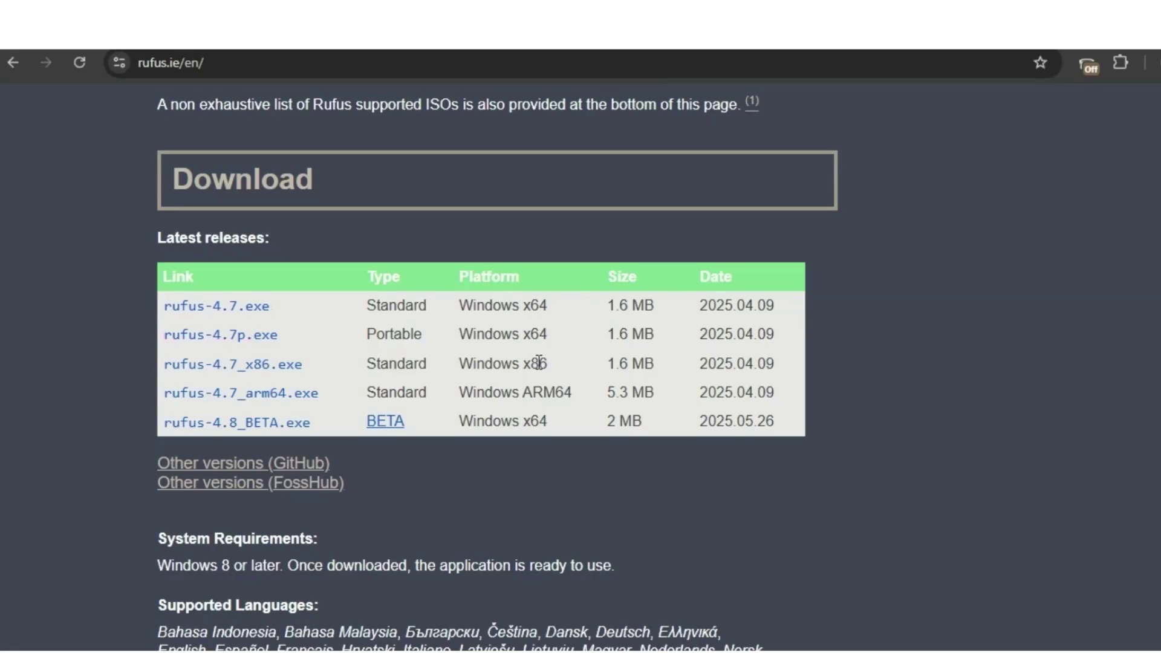
Step: Start downloading the portable rufus-4.7p.exe release for Windows x64 and cancel the running download
{"action": "left_click", "coordinate": [253, 335]}
{"action": "left_click", "coordinate": [1156, 62]}
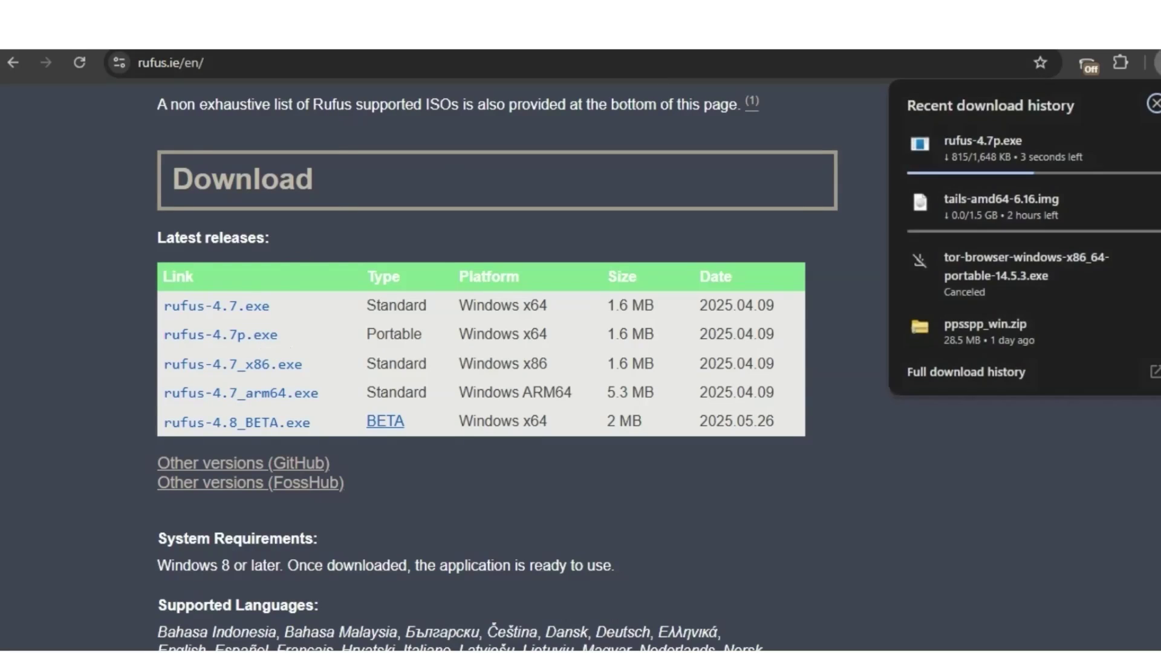
{"action": "left_click", "coordinate": [1151, 145]}
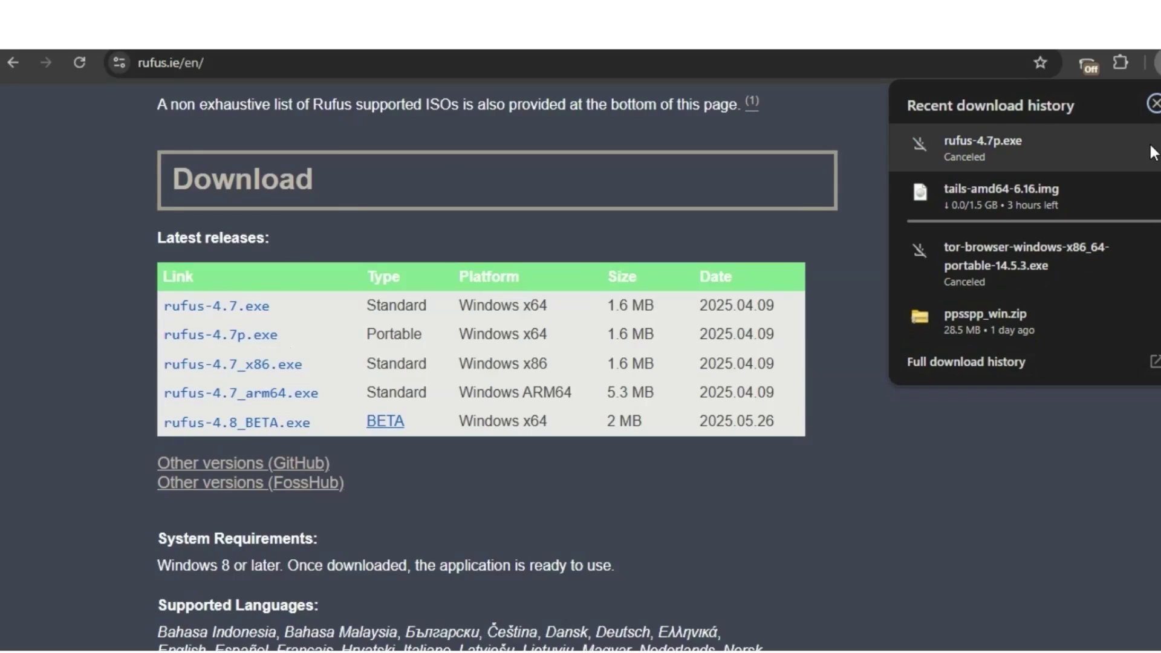
{"action": "left_click", "coordinate": [834, 241]}
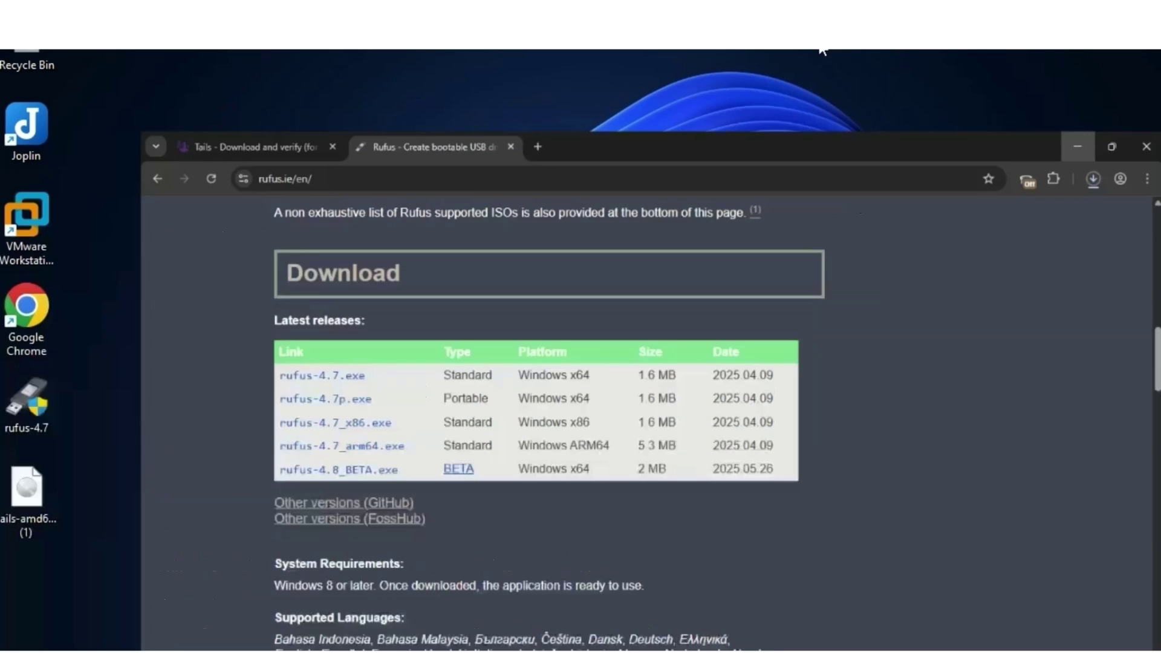
Step: Return to the Windows desktop and launch the already downloaded rufus-4.7
{"action": "key", "text": "super+d"}
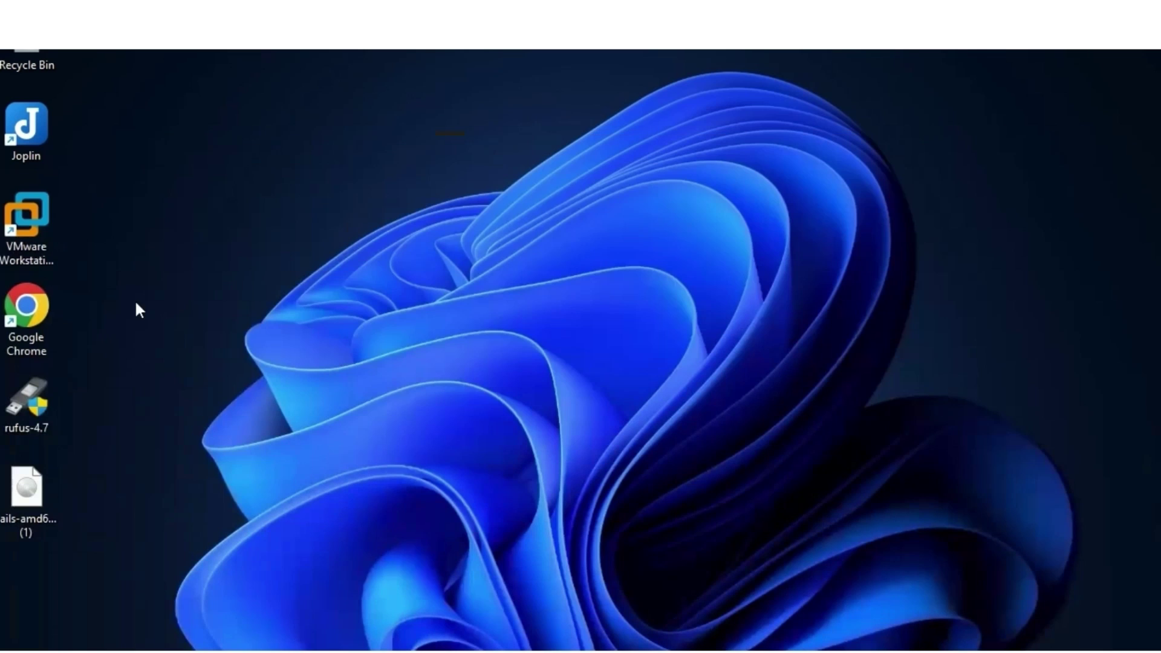
{"action": "double_click", "coordinate": [40, 403]}
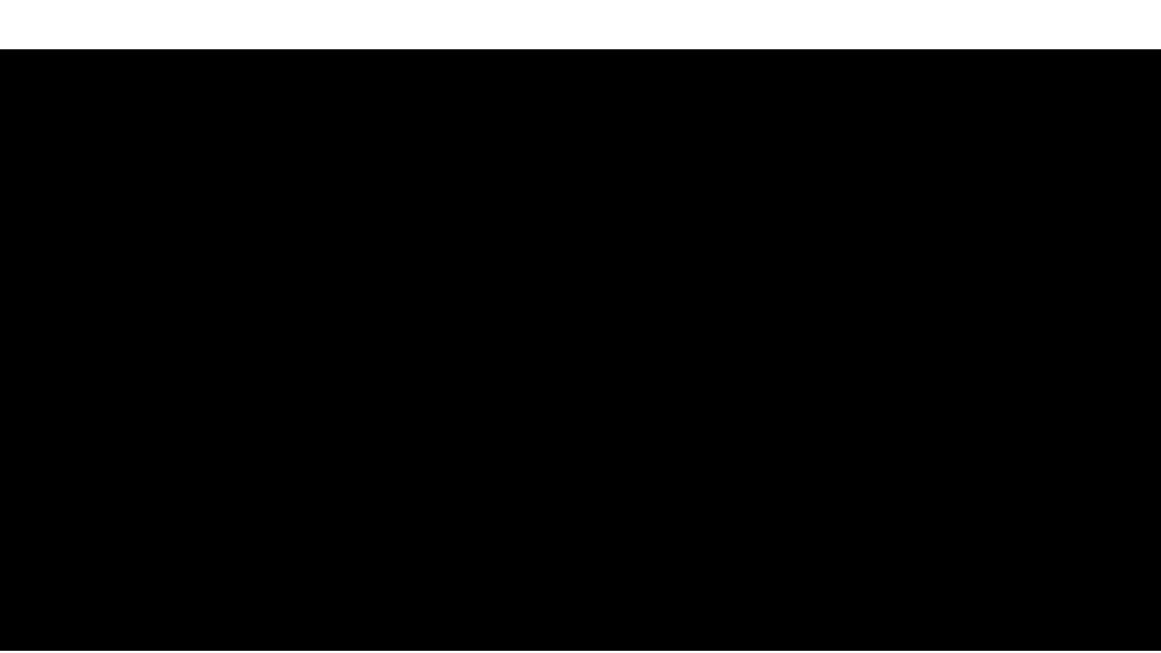